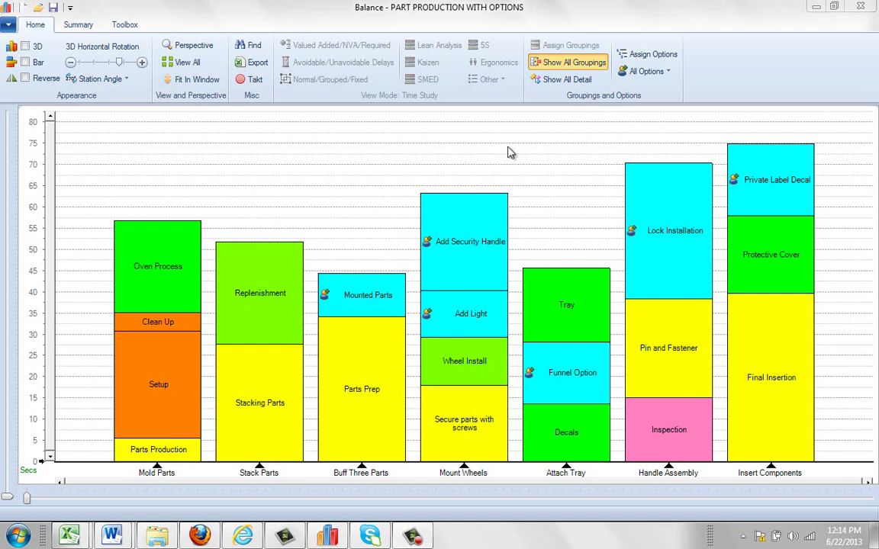
Step: Pick Package > Package Station from the Mold Parts station's right-click menu
click(565, 80)
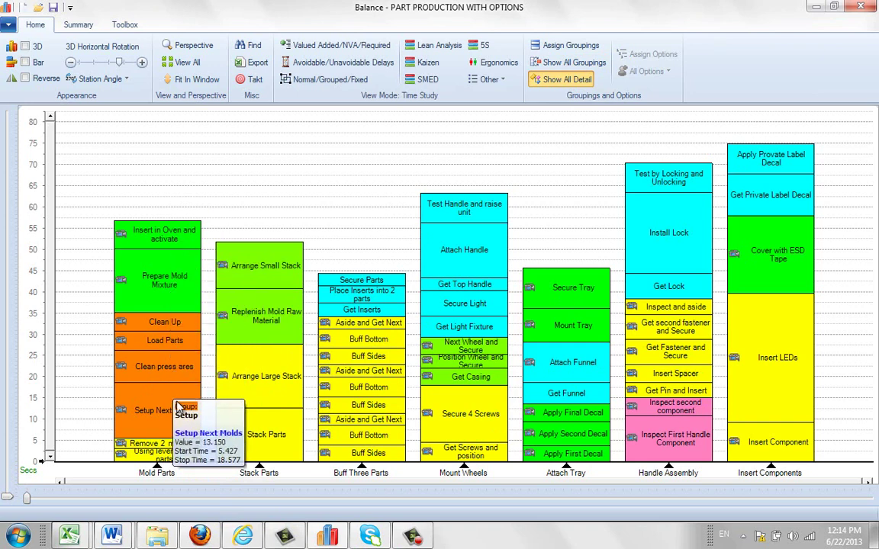
click(566, 64)
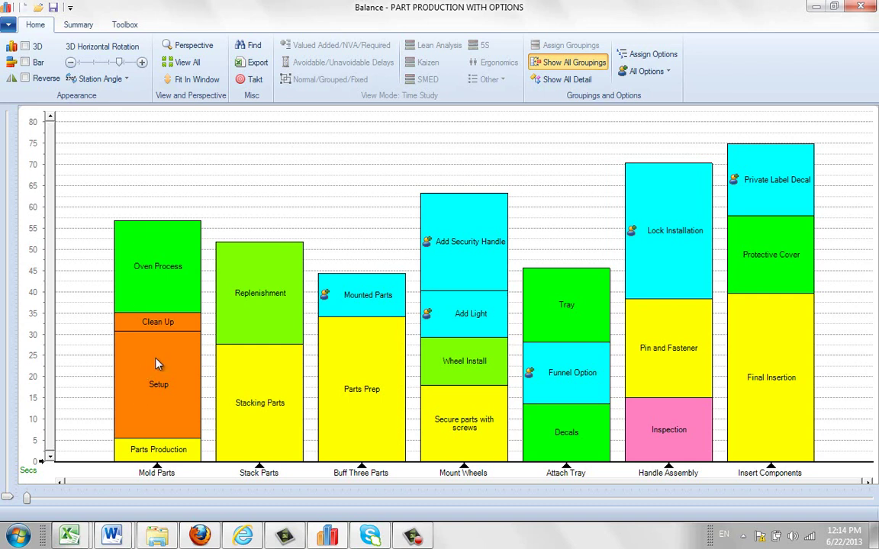
mouse_move(159, 475)
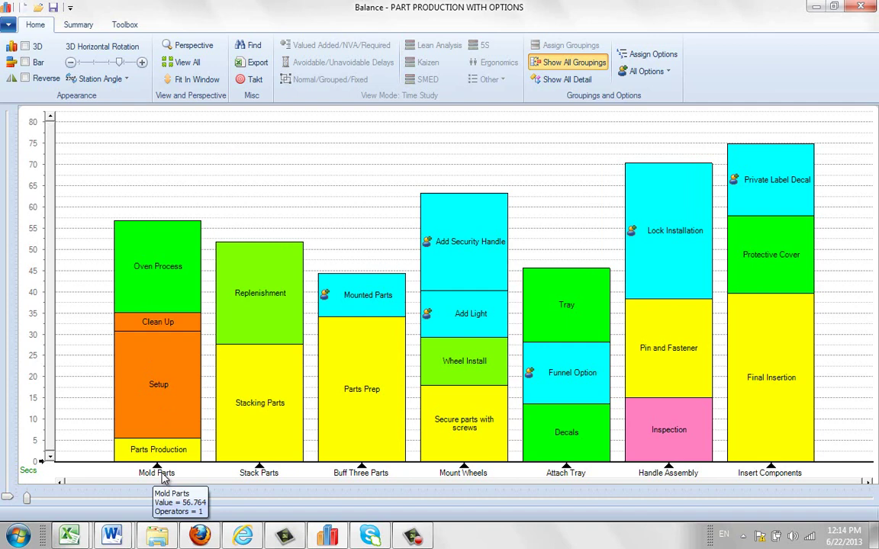
right_click(162, 476)
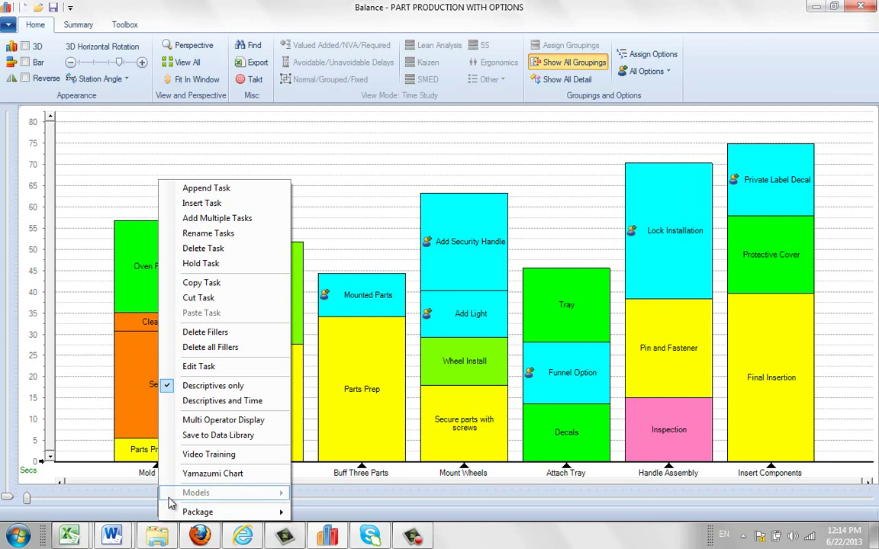
mouse_move(203, 516)
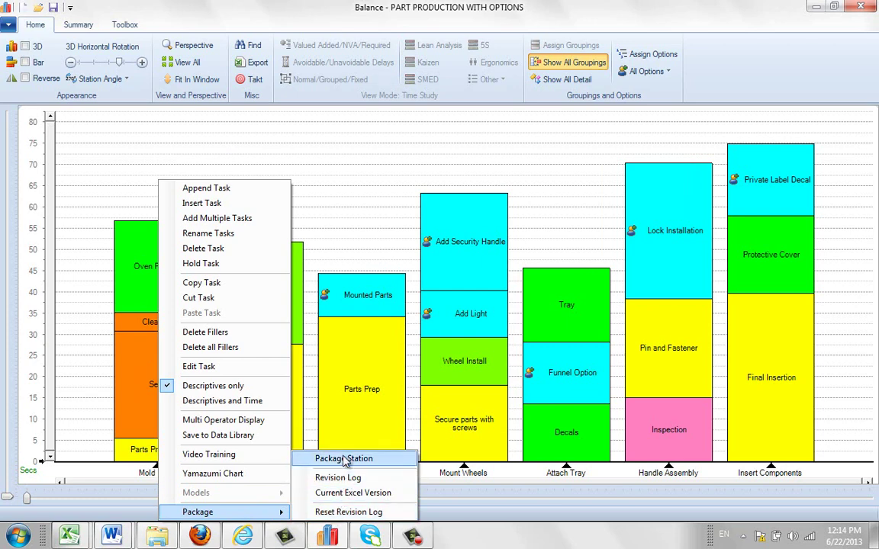
click(313, 205)
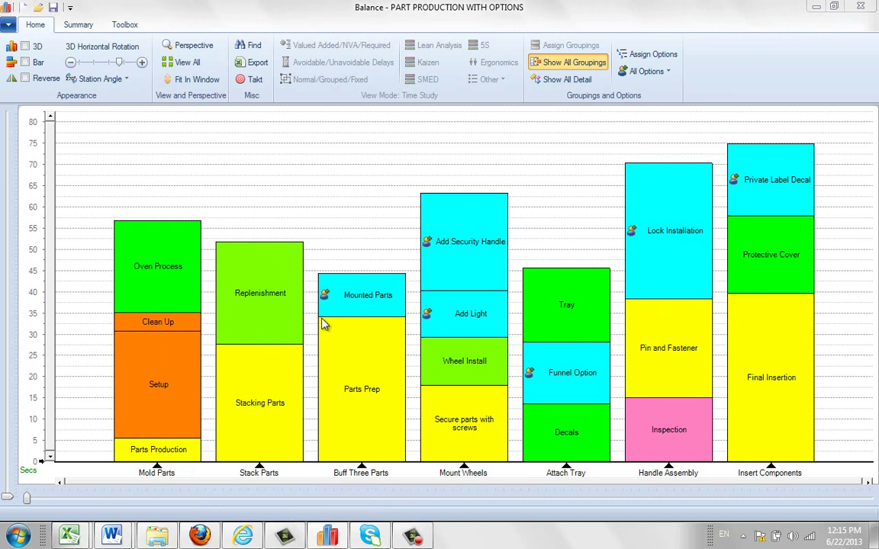
right_click(164, 475)
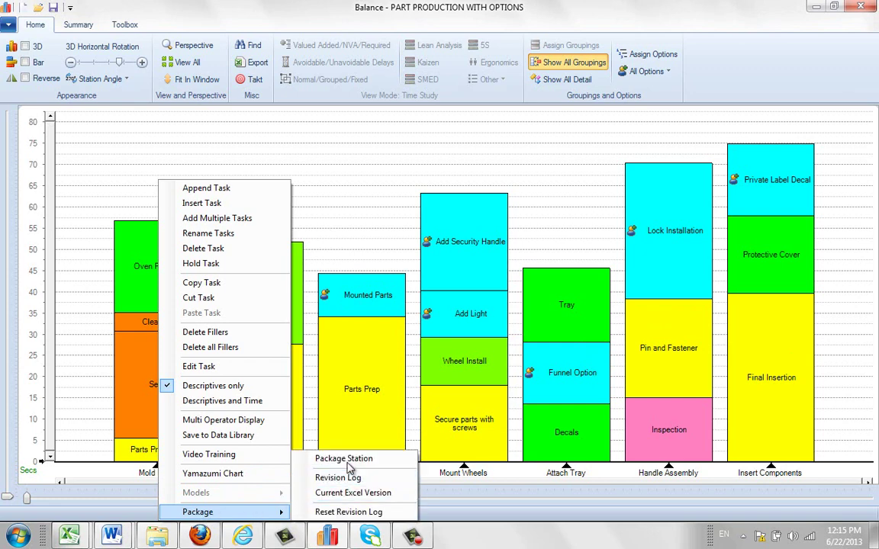
click(353, 462)
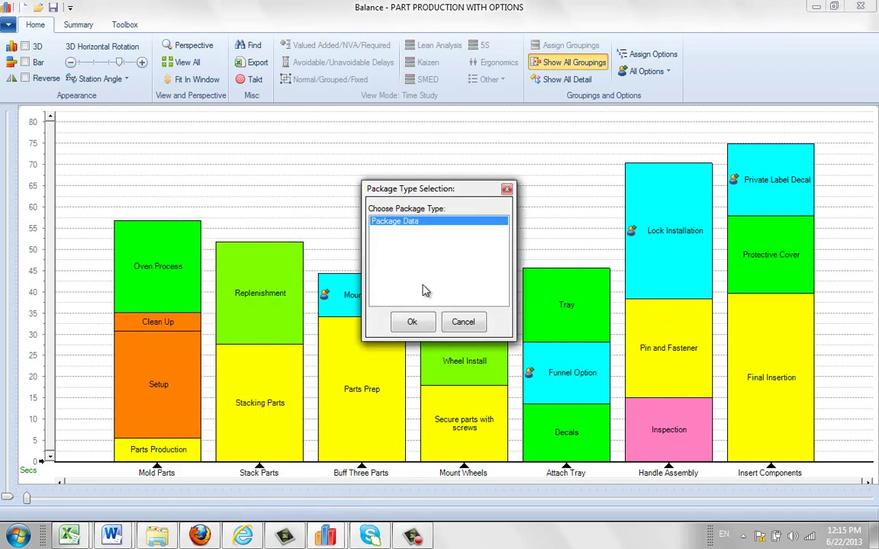
Step: Choose Package Data, then create and open a new ACSDemo folder for the package
click(408, 228)
click(408, 321)
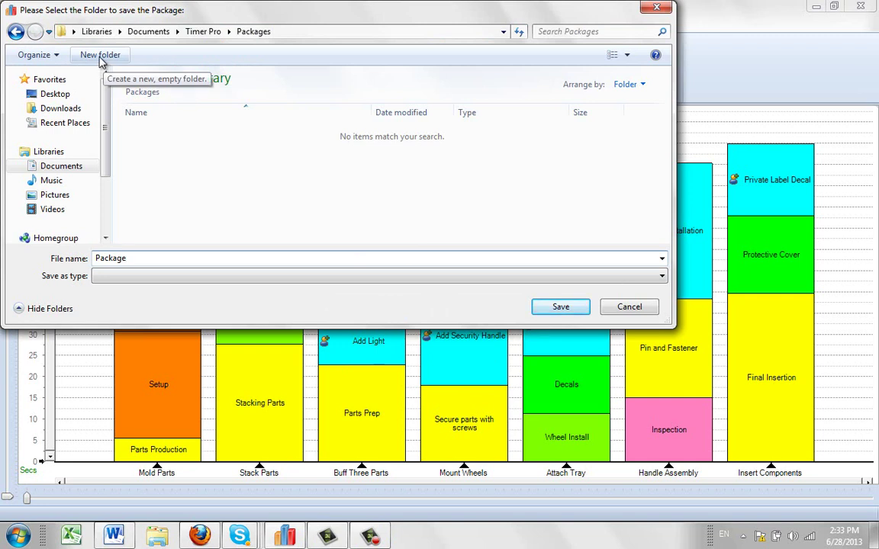
click(100, 57)
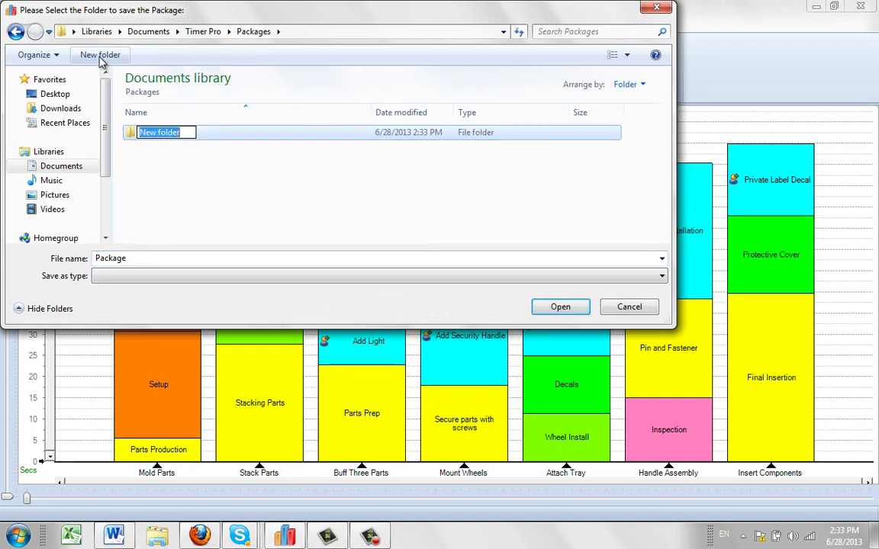
text(ACS)
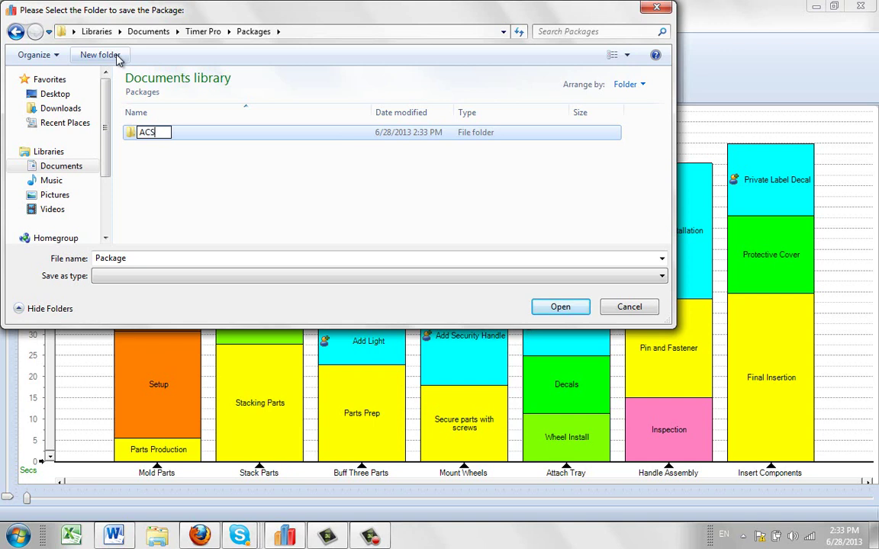
text(Demo)
key(Return)
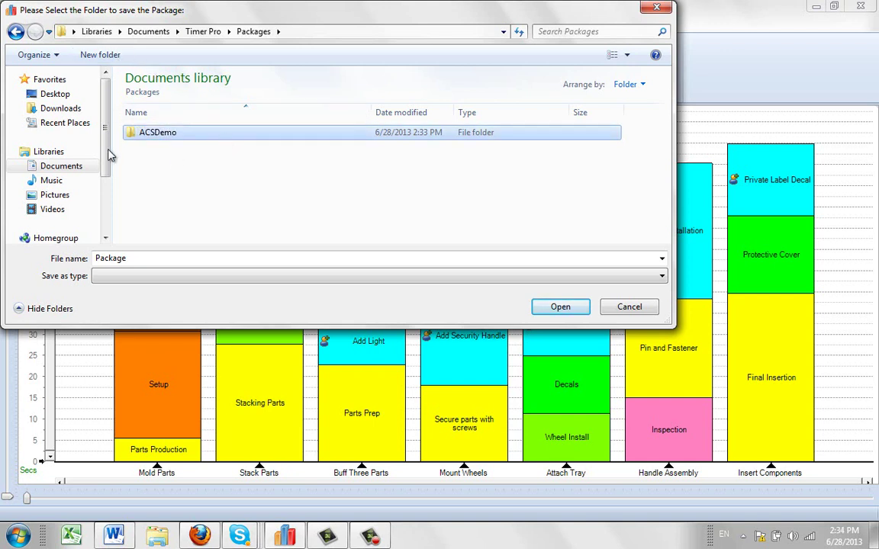
double_click(139, 135)
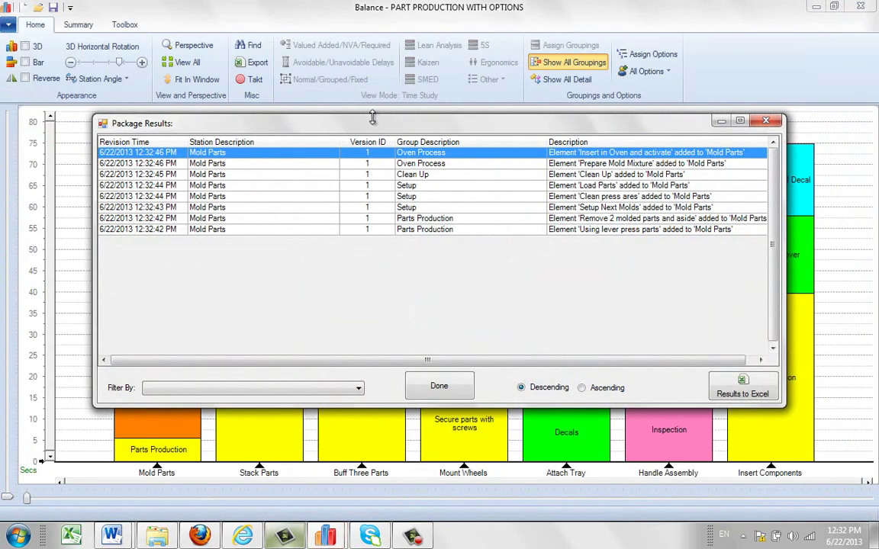
Step: Move the Package Results list aside to review the eight added elements, then close it
drag(365, 123, 514, 149)
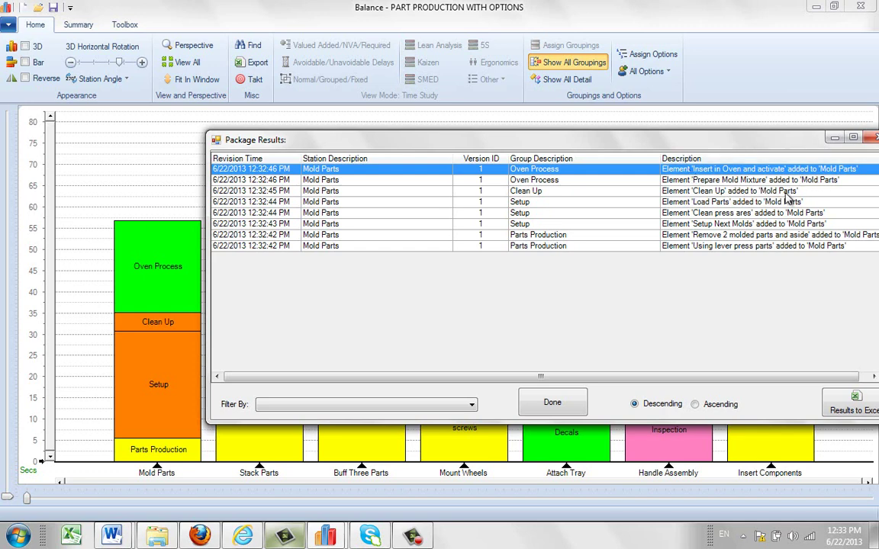
drag(665, 135, 582, 144)
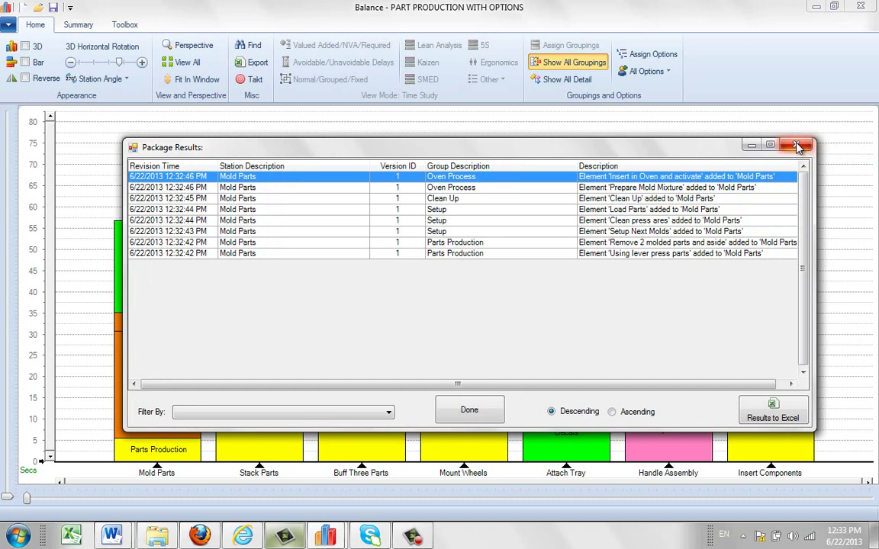
click(798, 147)
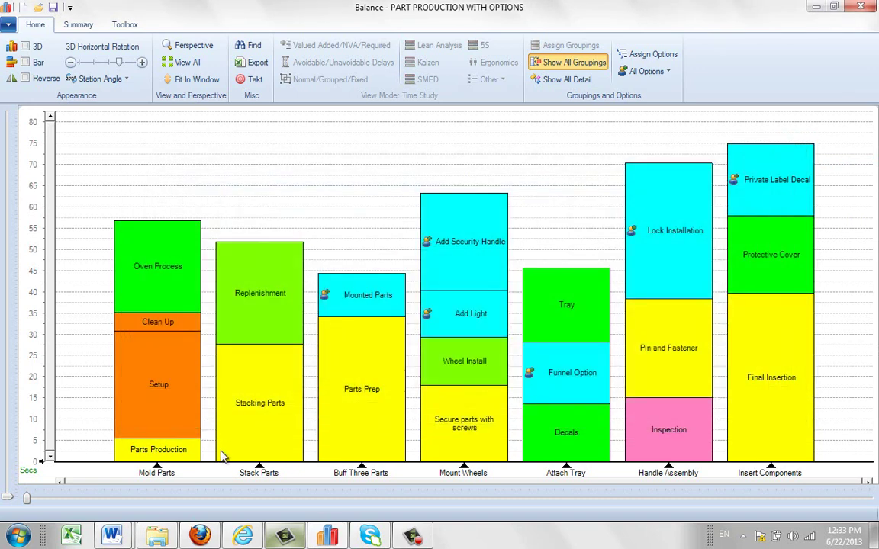
Step: Open the current Excel version of Mold Parts, Mold Parts-TP_001.xlsm, from the station's Package menu
right_click(158, 472)
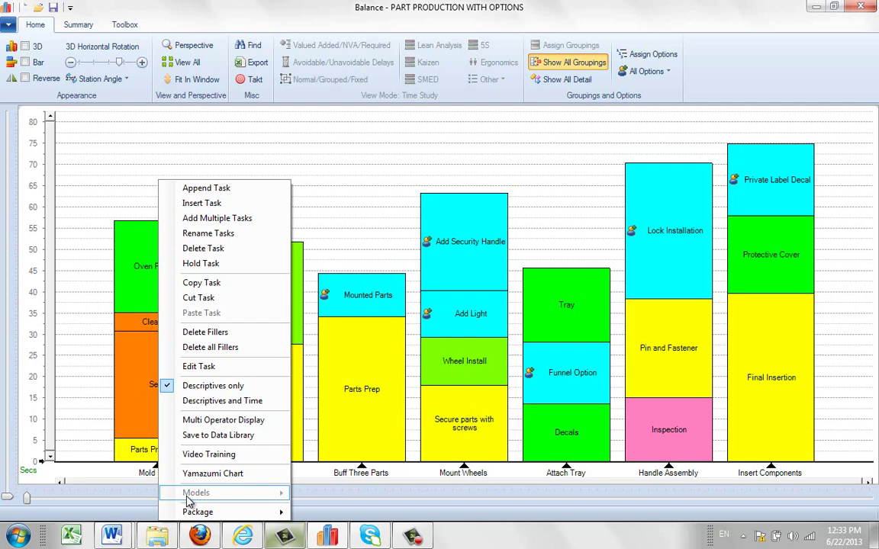
mouse_move(174, 512)
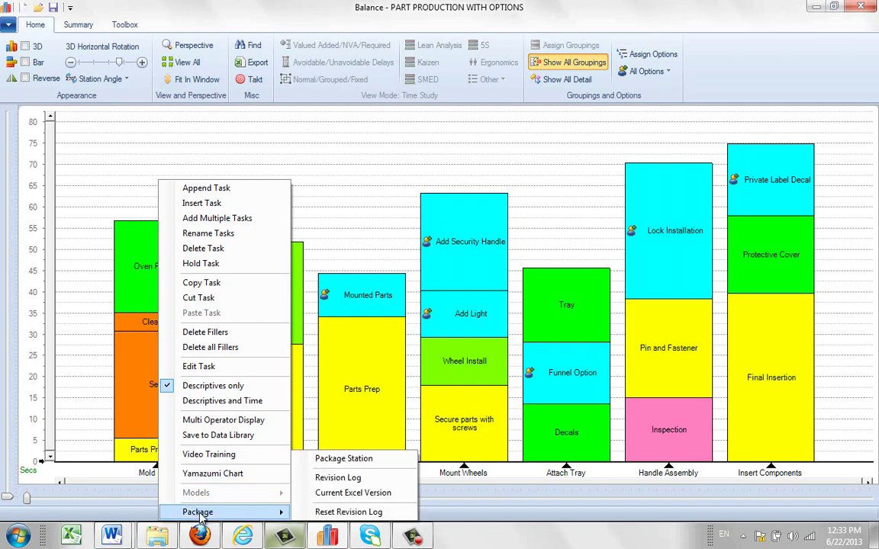
click(347, 494)
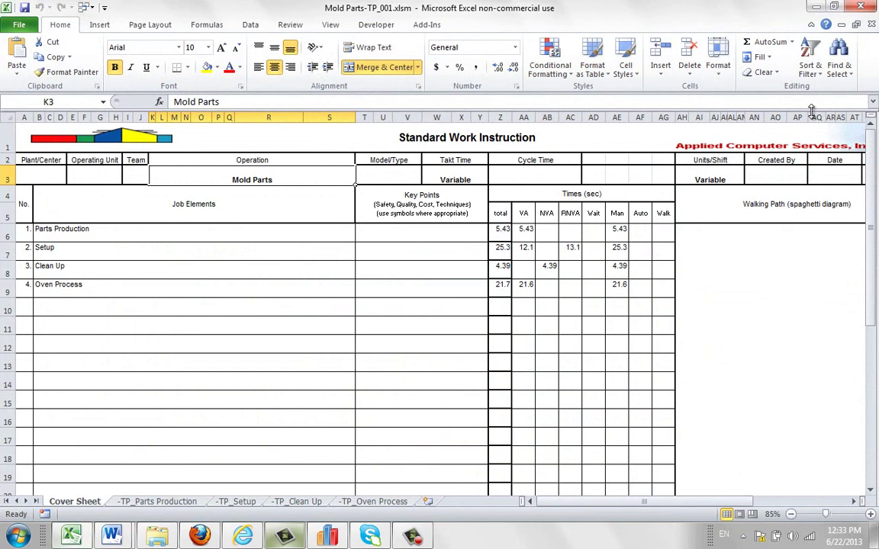
Step: Restore the Excel window, resize it beside the chart, and widen the sheet tab area
click(835, 9)
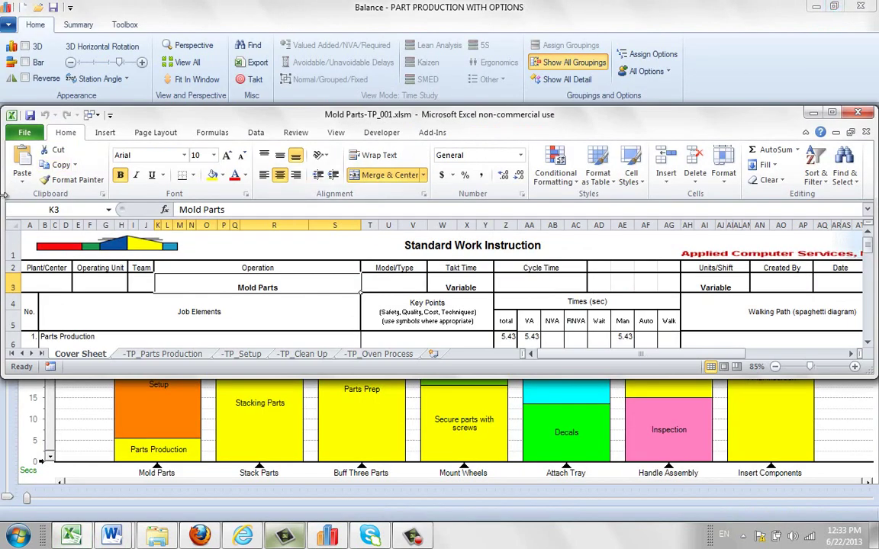
drag(4, 196, 222, 197)
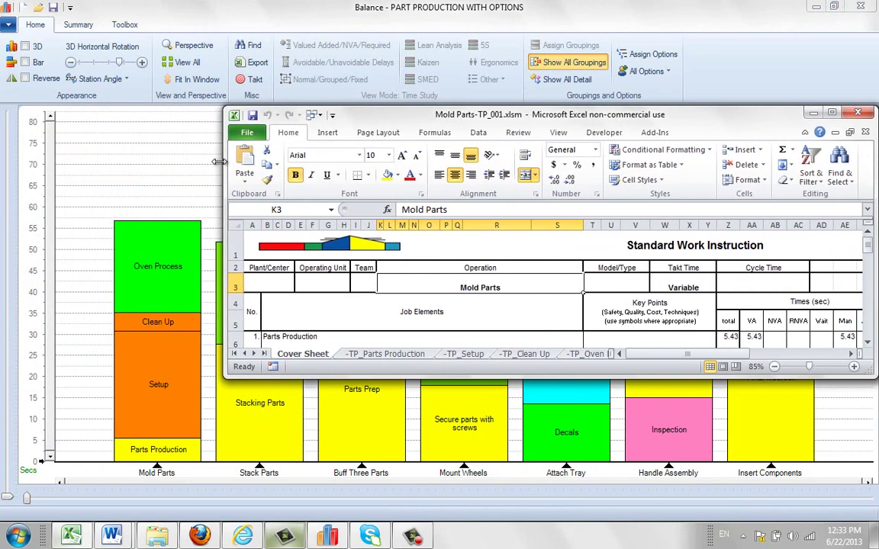
drag(494, 107, 496, 21)
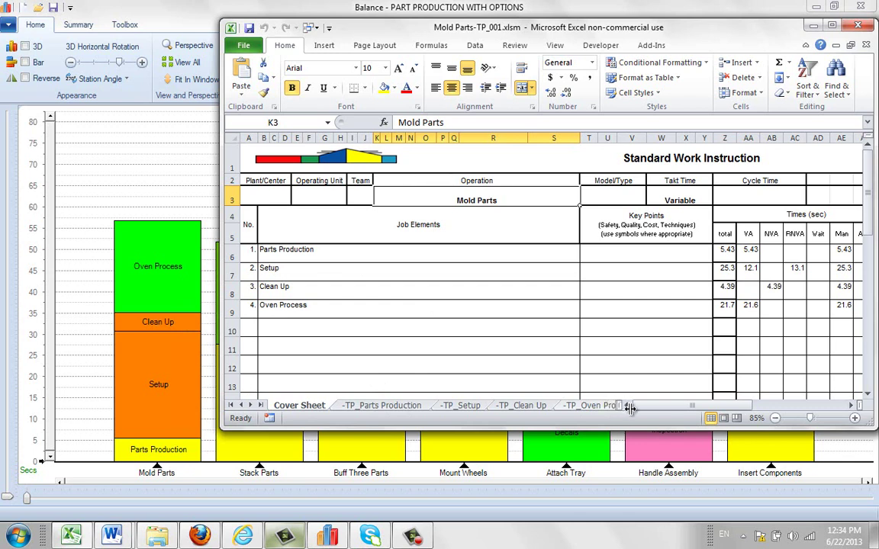
drag(627, 407, 653, 406)
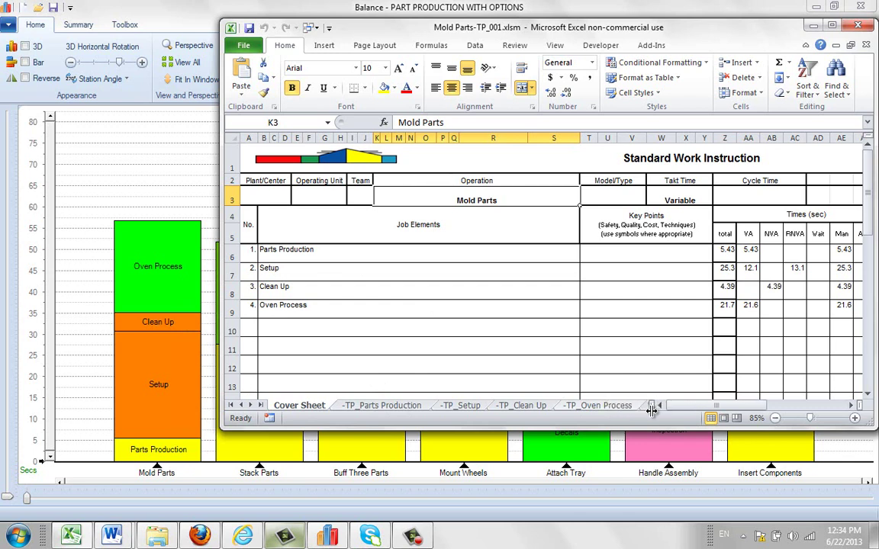
Step: View the -TP_Parts Production sheet, minimize Excel, and switch the chart to detailed steps
click(379, 406)
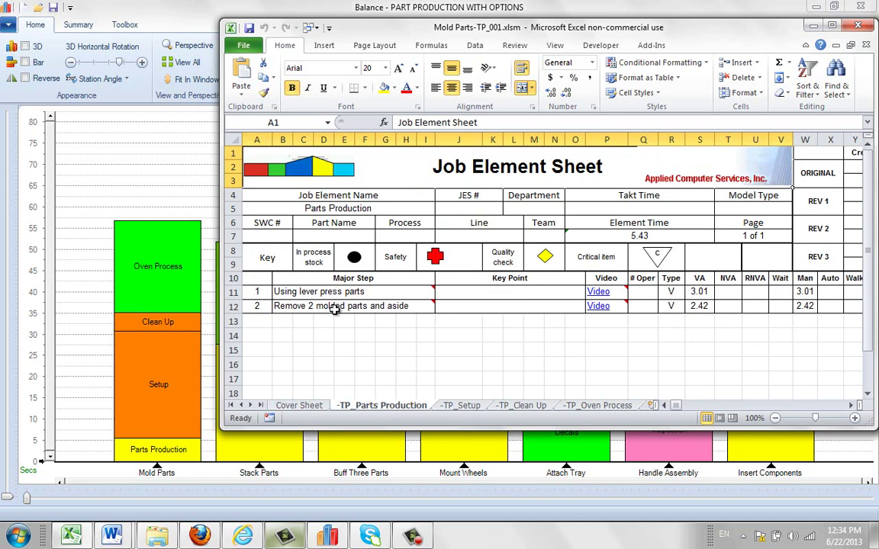
mouse_move(299, 306)
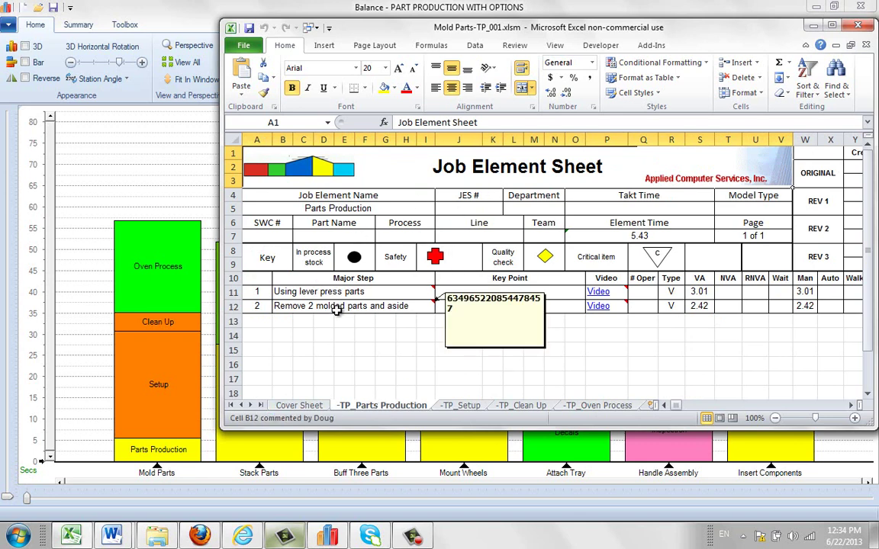
click(815, 26)
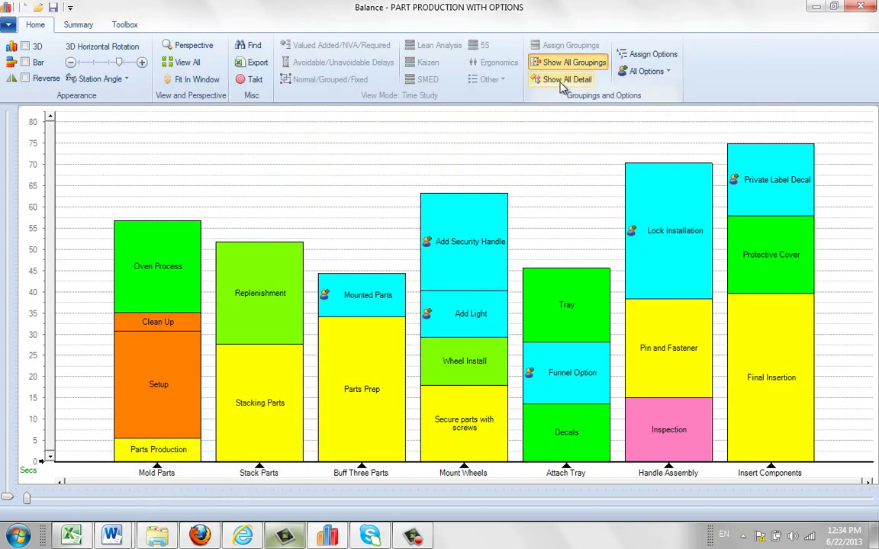
click(562, 83)
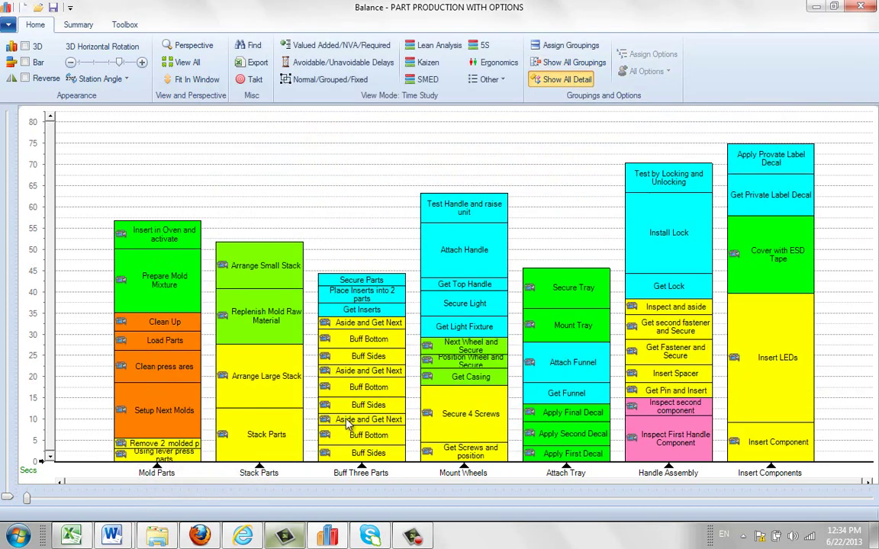
Step: Reopen the Mold Parts workbook, browse Setup, Clean Up and Oven Process, then return to Parts Production
double_click(155, 473)
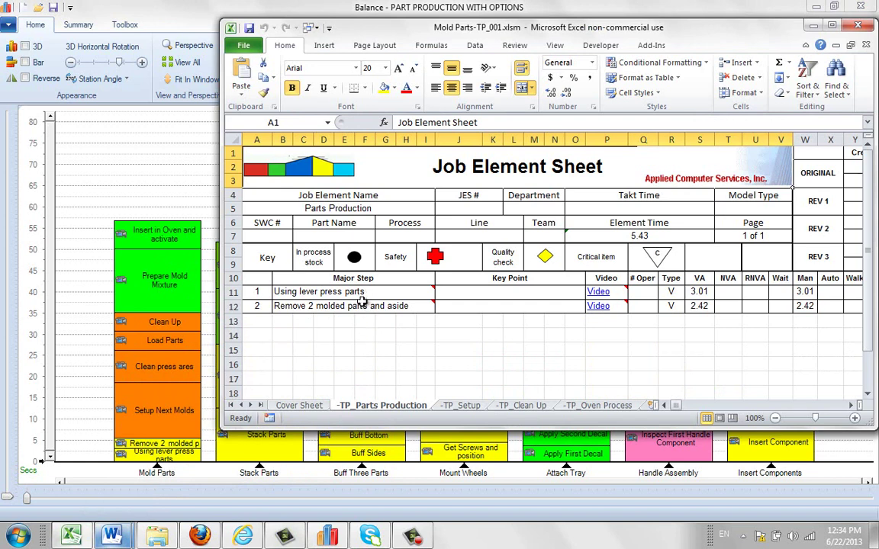
mouse_move(364, 301)
click(460, 405)
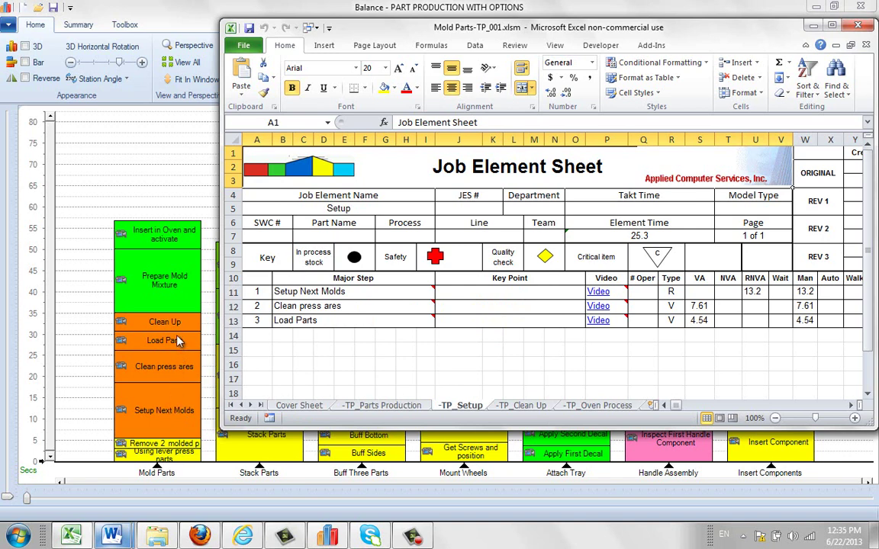
key(ctrl+Page_Down)
mouse_move(358, 292)
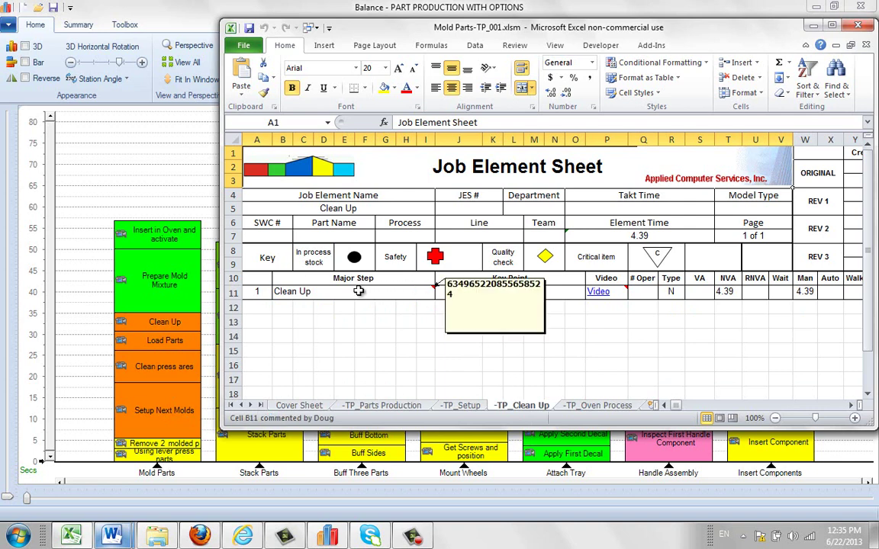
key(ctrl+Page_Down)
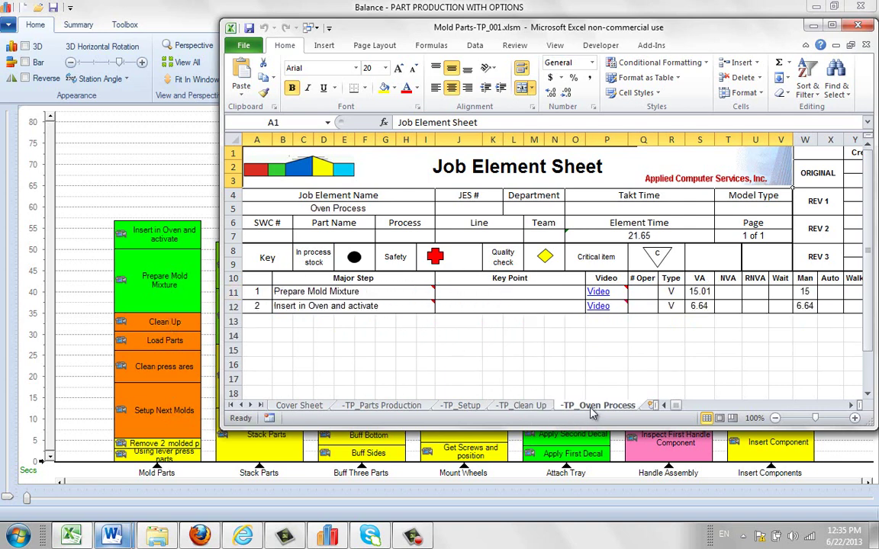
click(383, 406)
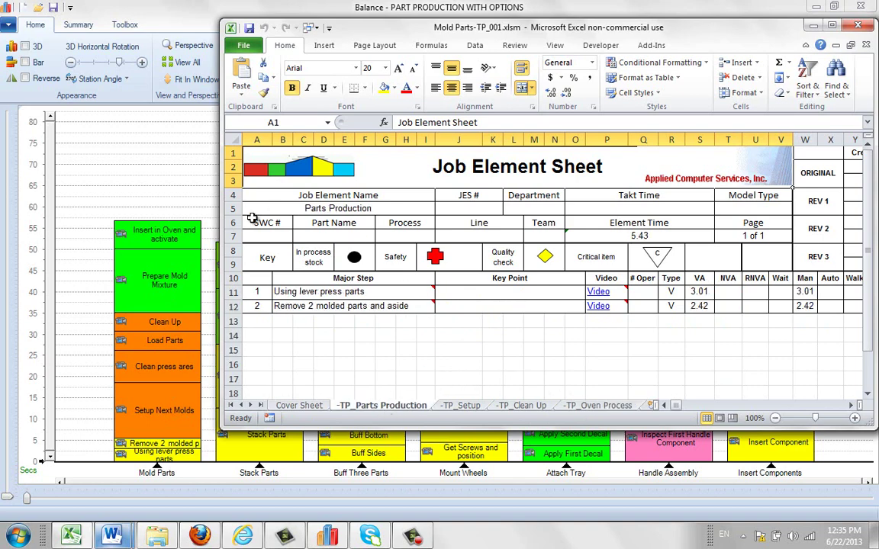
drag(221, 197, 21, 197)
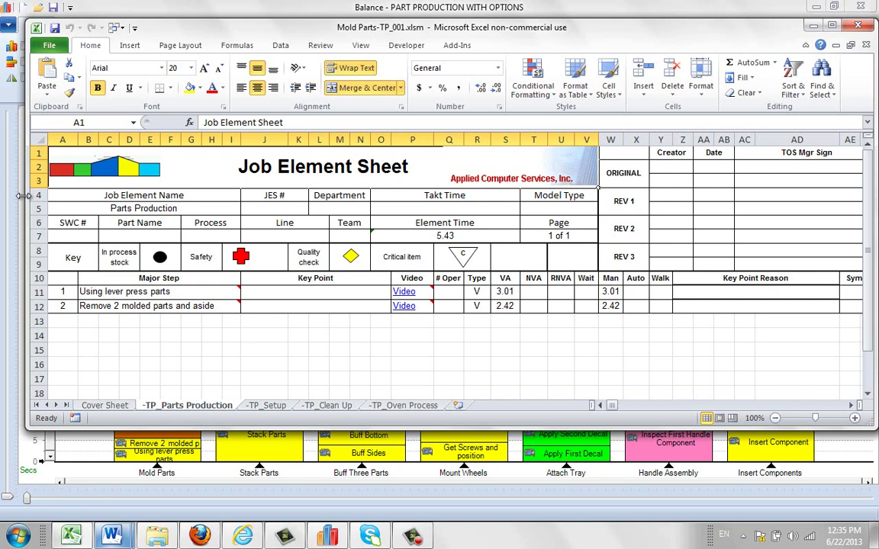
mouse_move(403, 292)
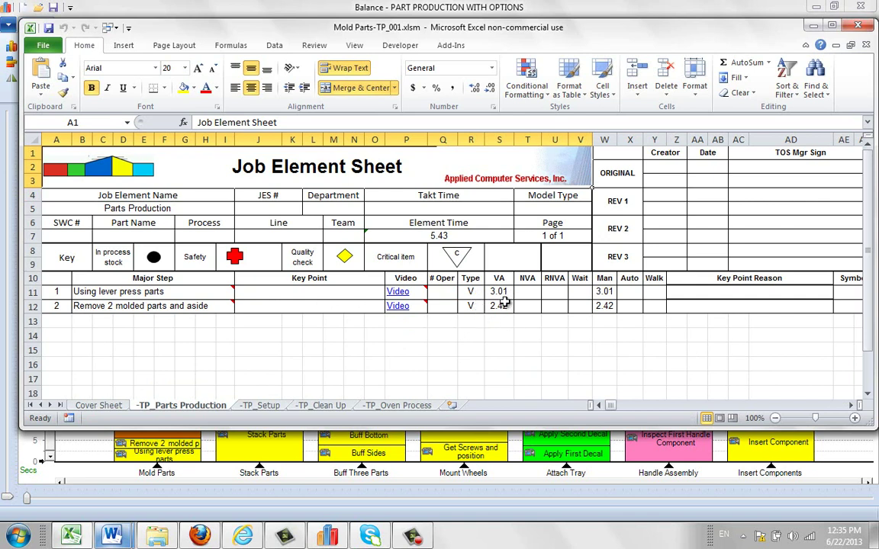
drag(580, 279, 654, 279)
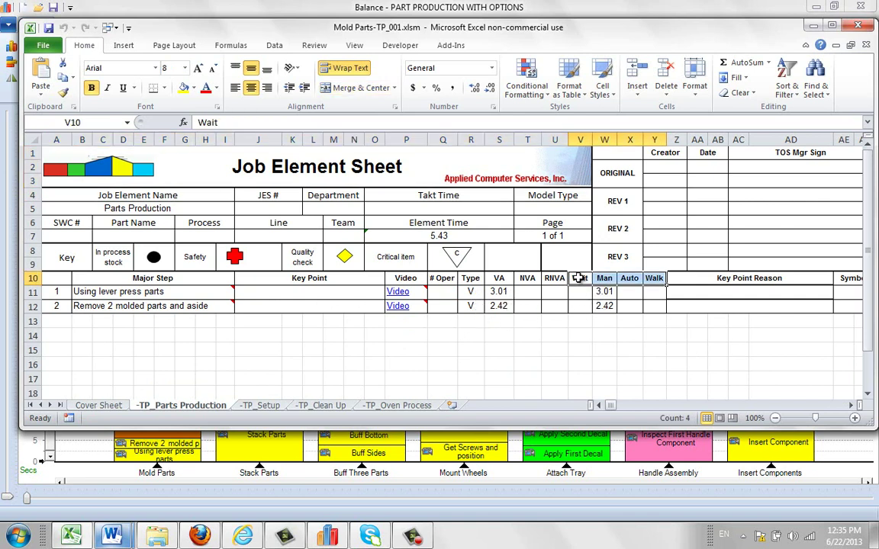
drag(580, 278, 654, 279)
Step: Check the Cover Sheet's Parts Production entry and times in B6, Z6, AA6, then narrow the window
click(99, 405)
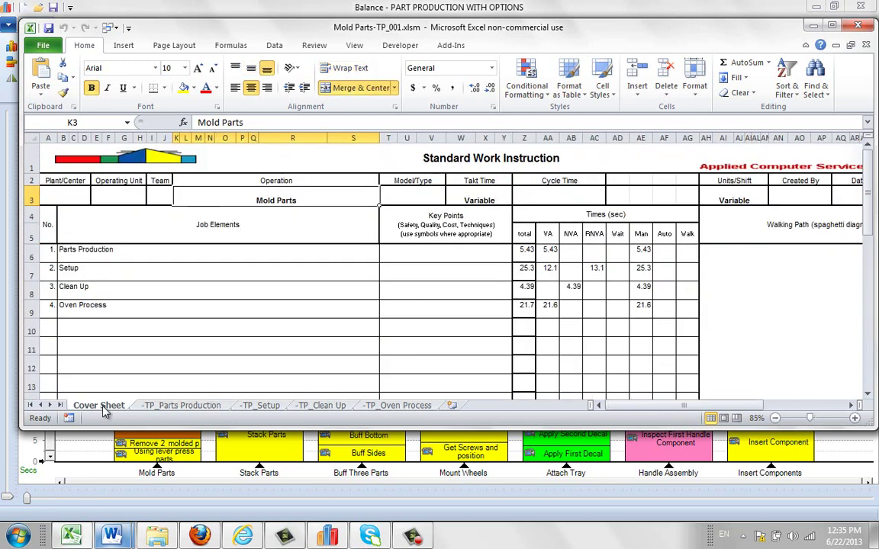
click(169, 252)
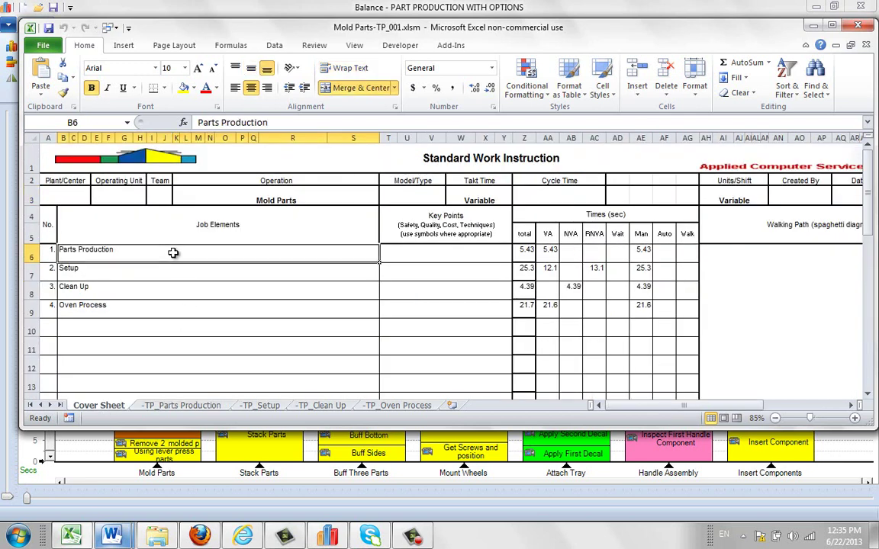
click(521, 251)
click(547, 250)
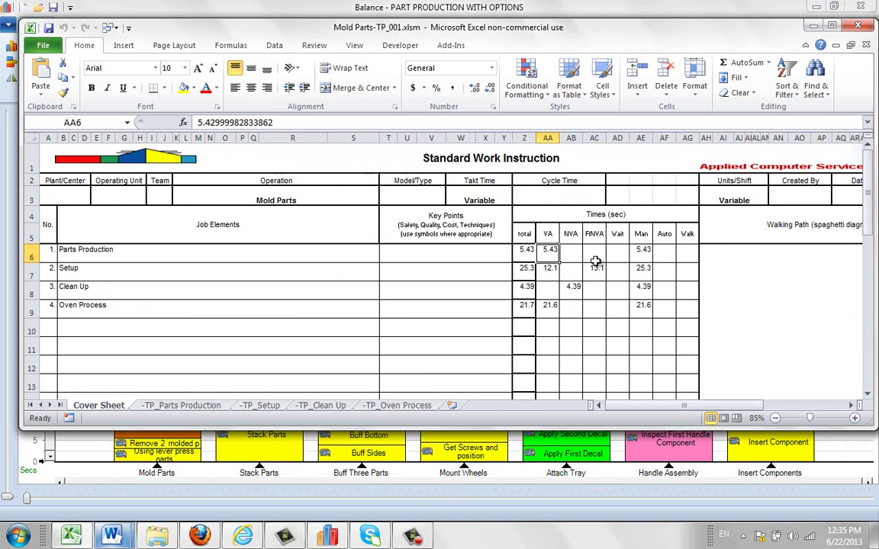
click(191, 410)
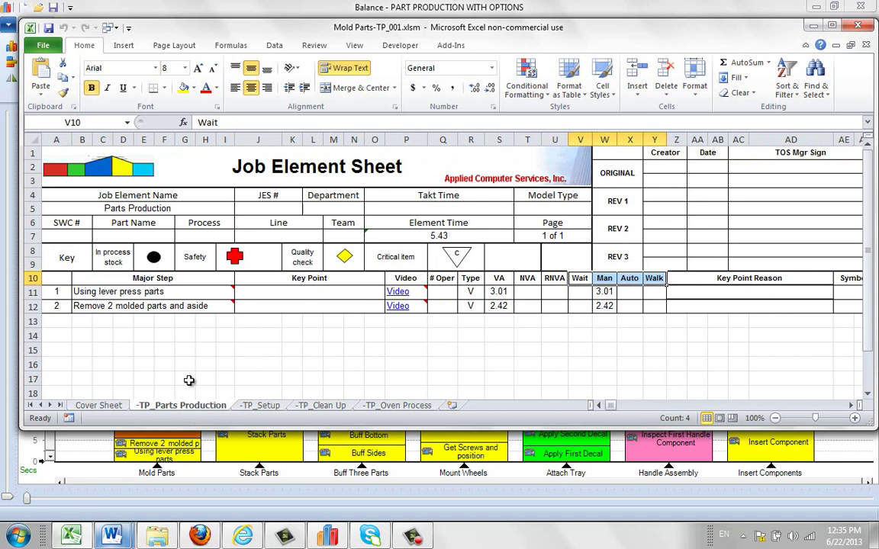
click(98, 405)
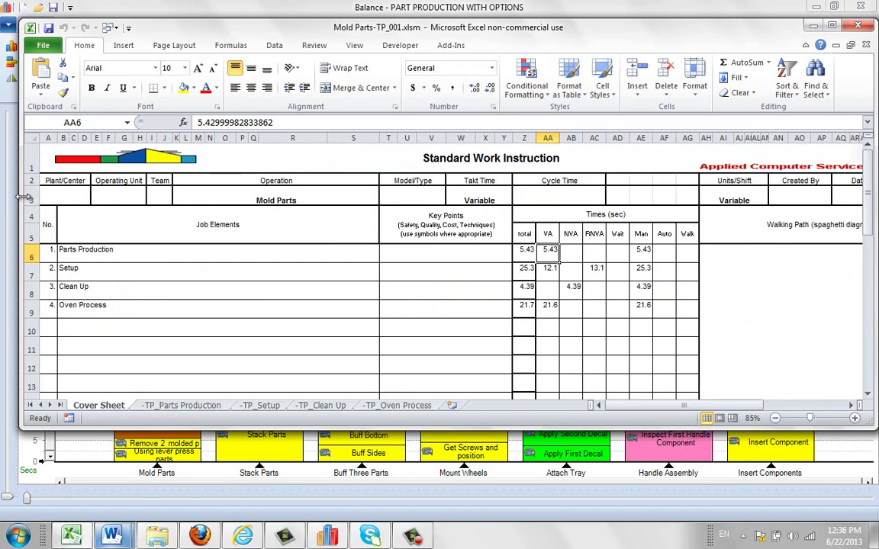
drag(48, 201, 216, 202)
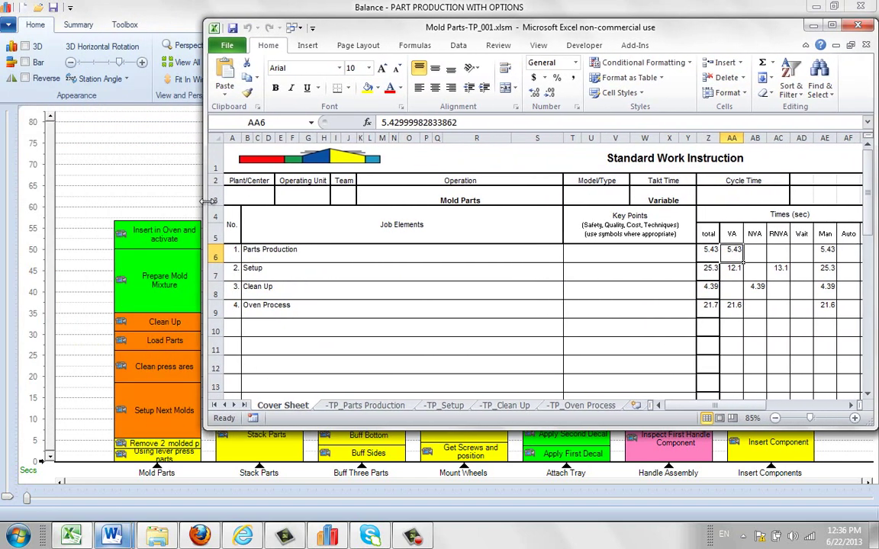
Step: Show the -TP_Setup sheet in a widened window, selecting V10:Y10 and rows 1–7
click(447, 406)
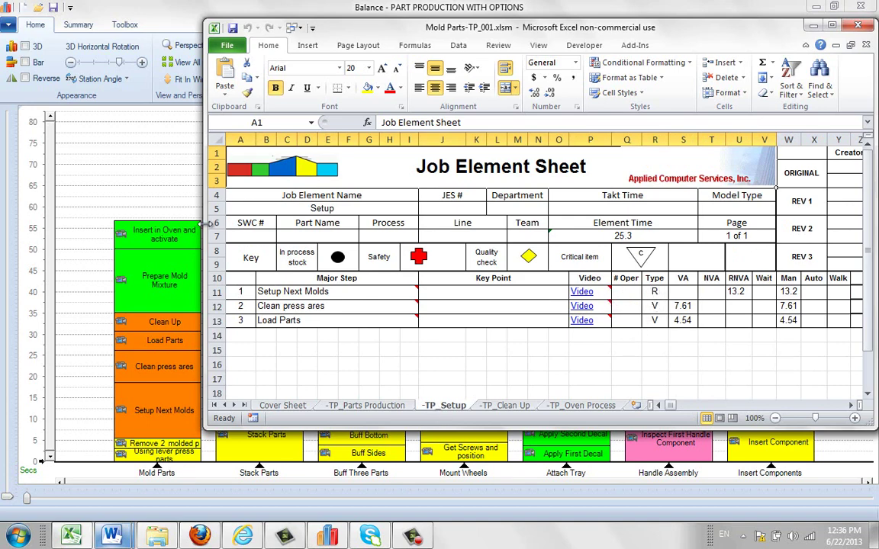
drag(203, 203, 42, 208)
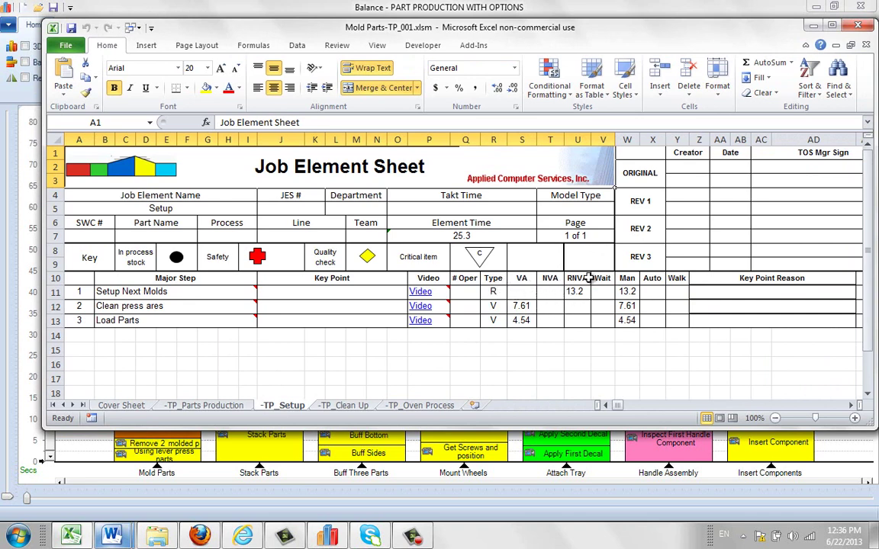
drag(603, 278, 677, 280)
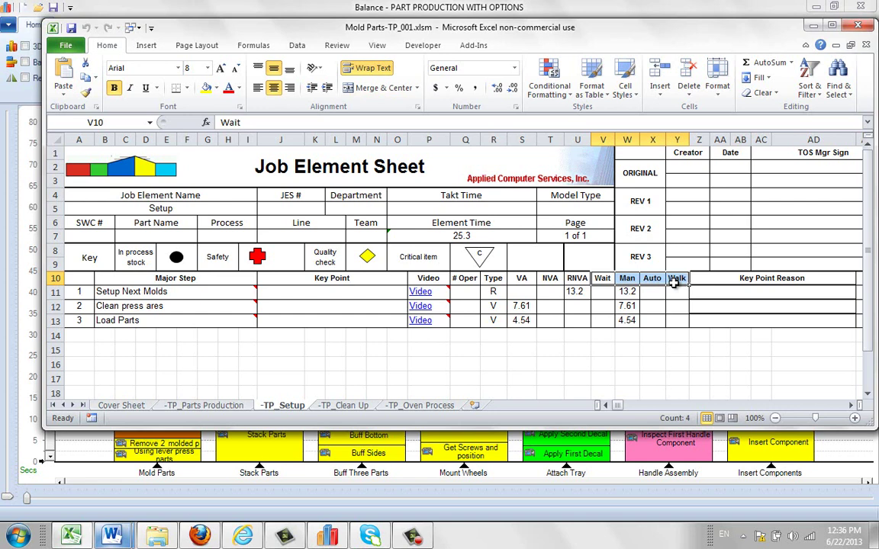
drag(55, 153, 53, 277)
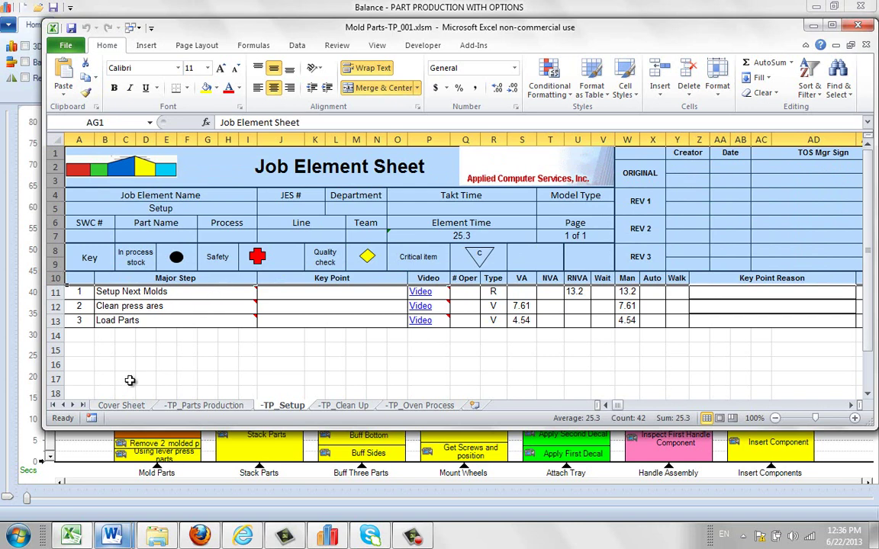
Step: Cycle through Parts Production, Setup, Clean Up and Oven Process sheets back to the Cover Sheet
click(211, 408)
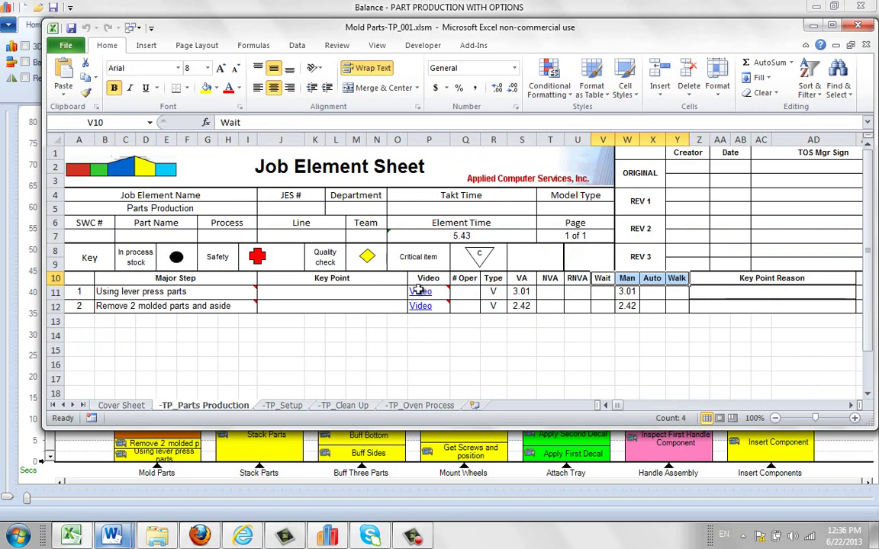
click(284, 406)
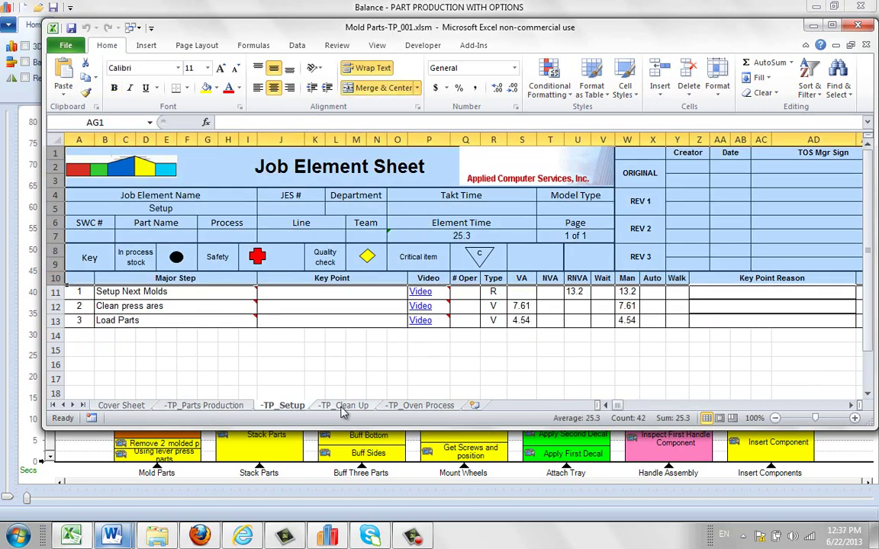
click(343, 406)
key(ctrl+Page_Down)
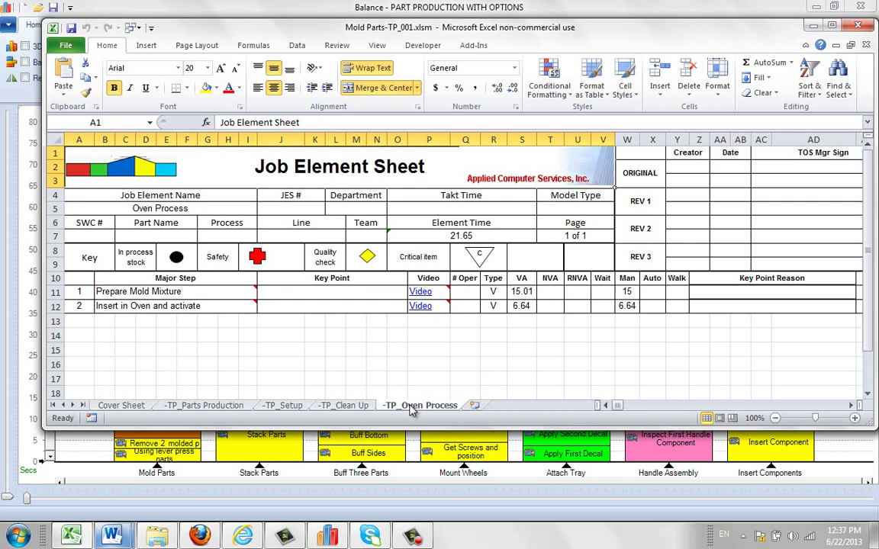
click(135, 406)
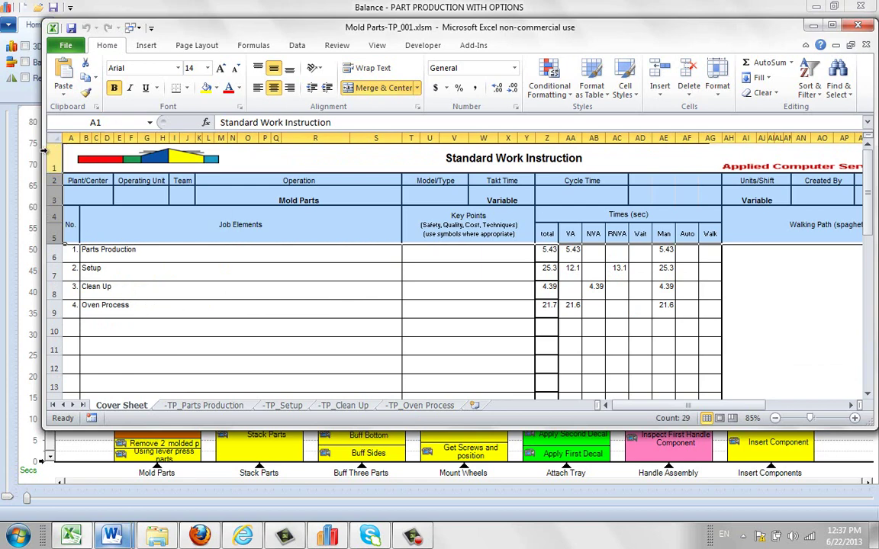
Step: Narrow the workbook window and step from -TP_Parts Production forward toward -TP_Oven Process
drag(44, 150, 212, 148)
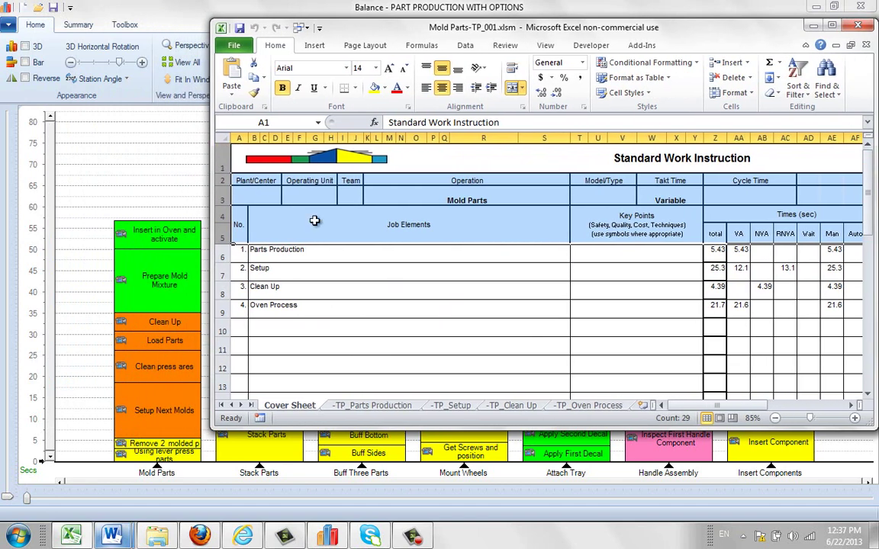
click(373, 406)
key(ctrl+Page_Down)
key(ctrl+Page_Down)
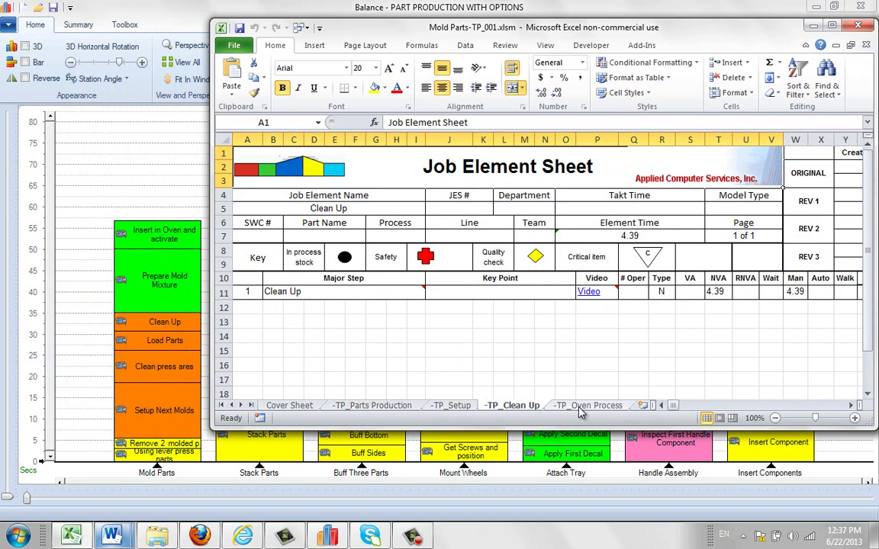
key(ctrl+Page_Down)
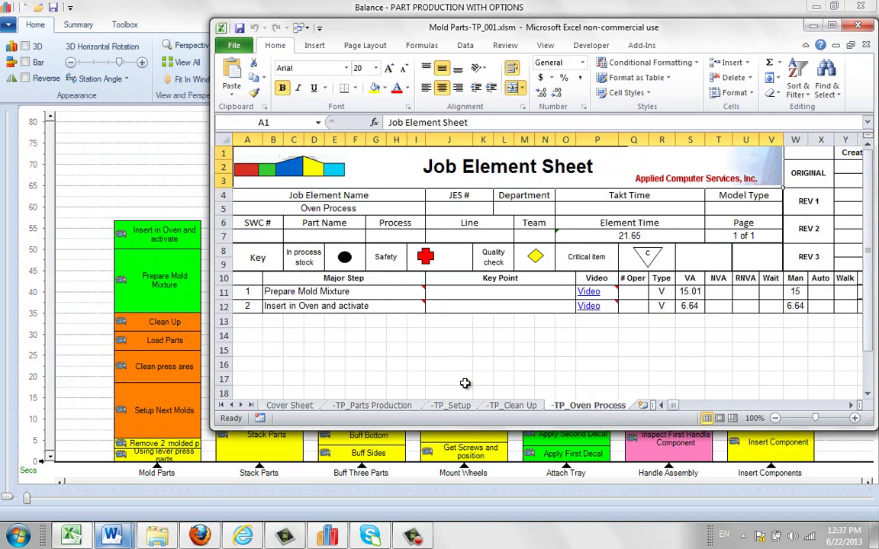